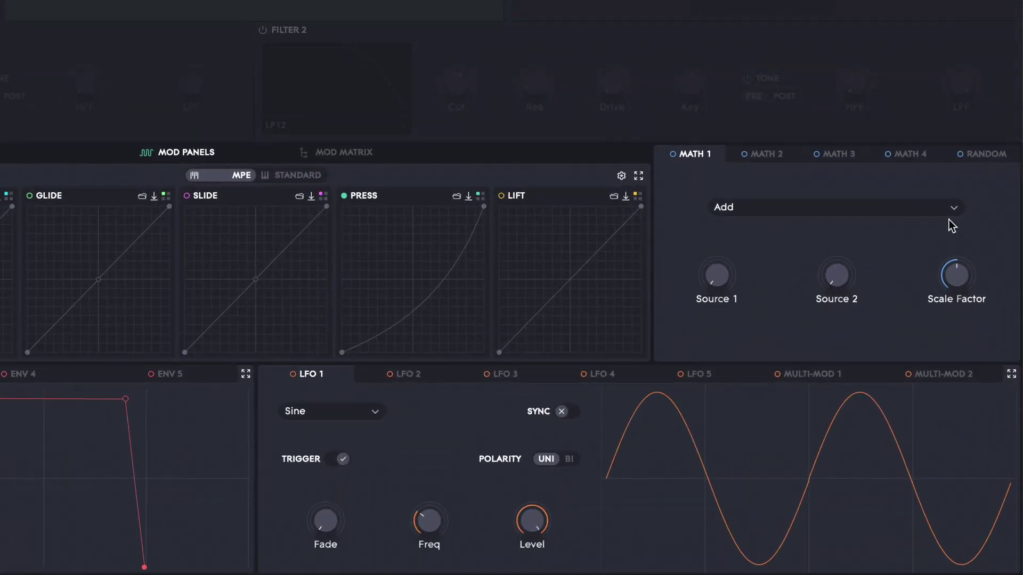
left_click(853, 319)
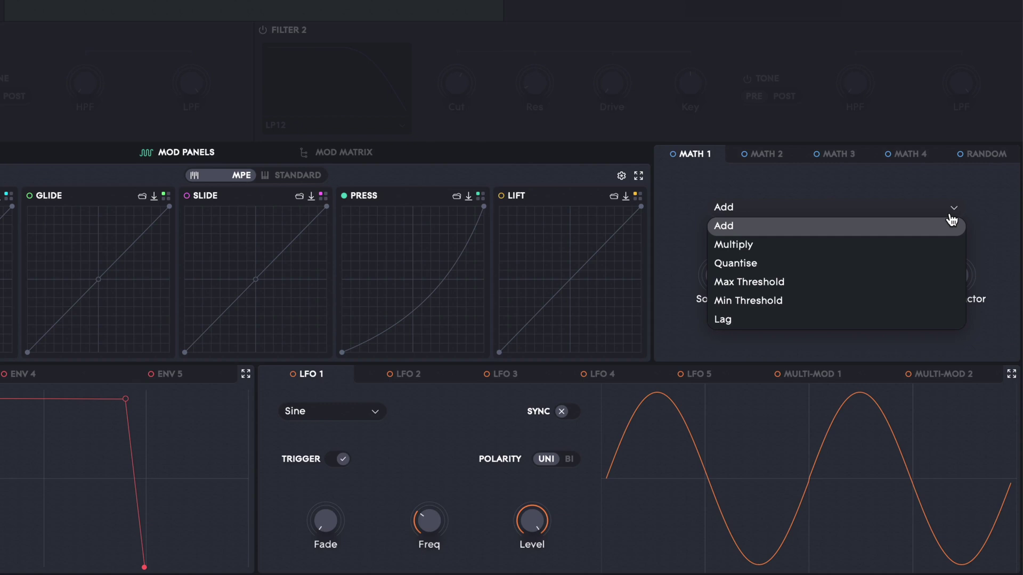
left_click(951, 220)
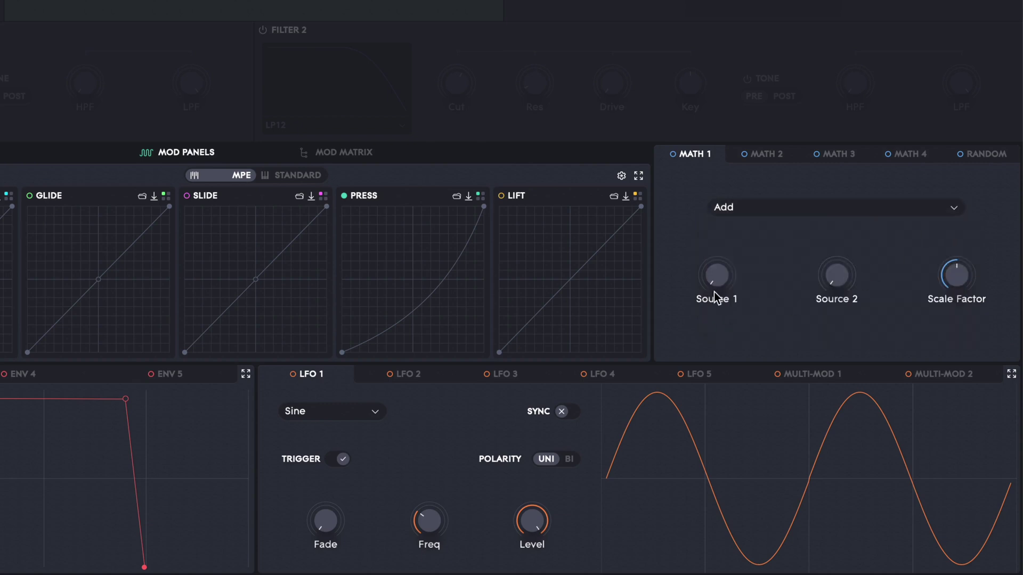
mouse_move(715, 285)
mouse_move(831, 275)
left_click_drag(830, 276, 833, 244)
double_click(833, 244)
Step: Select LFO 4 as the modulation source and assign it to Source 1 of Math 1
left_click(598, 376)
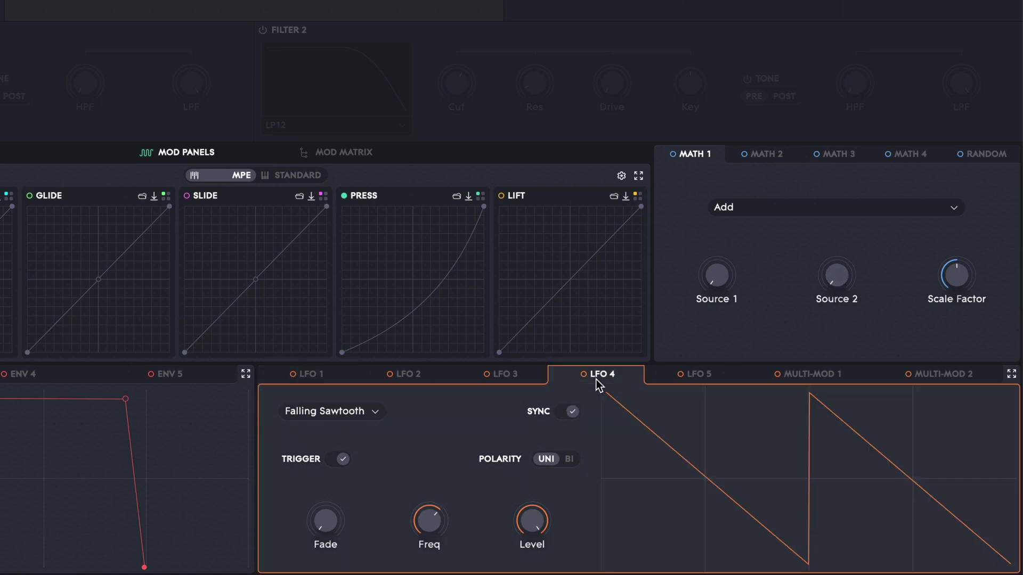
left_click_drag(596, 379, 732, 273)
left_click(764, 204)
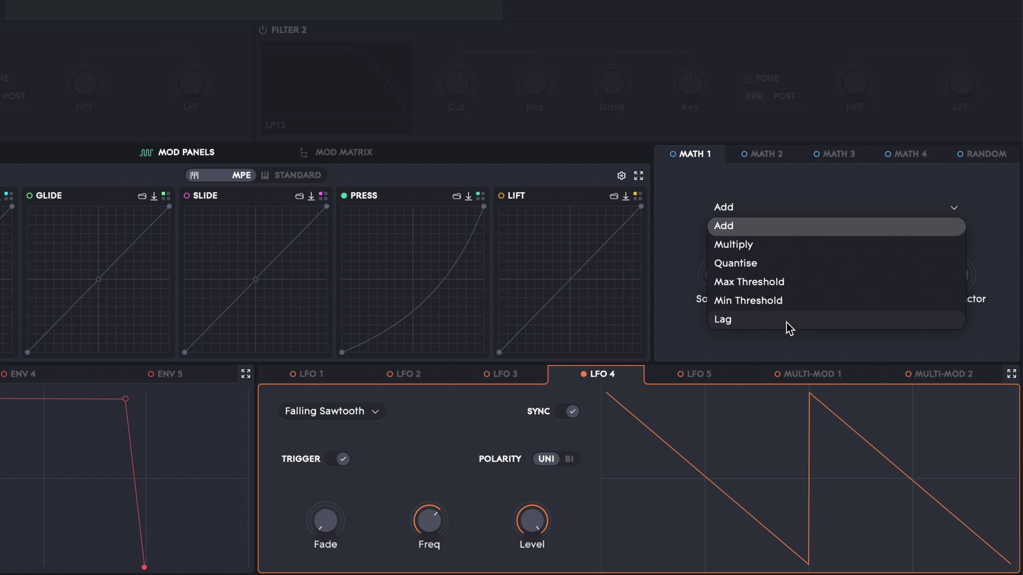
left_click(785, 260)
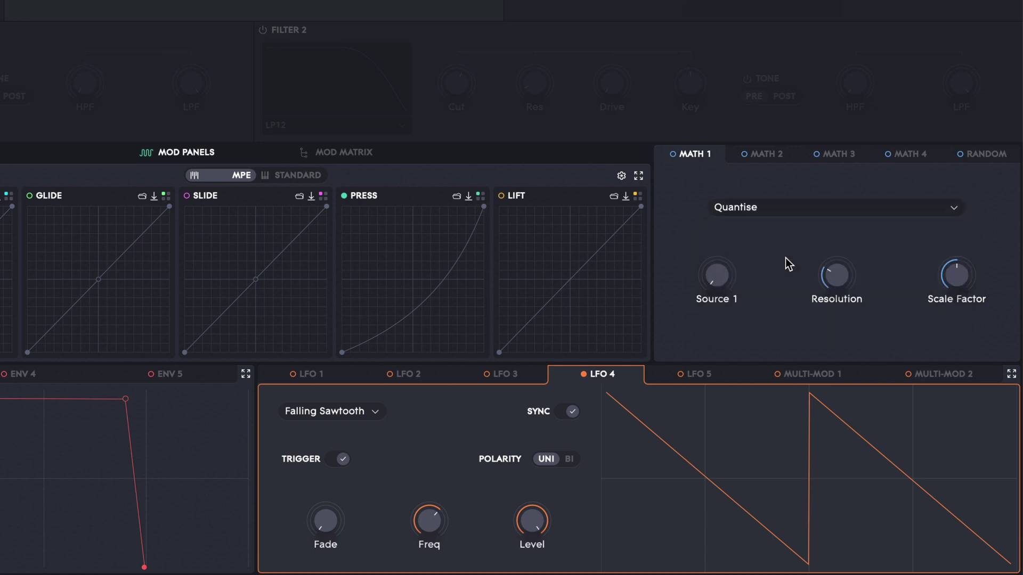
left_click(788, 219)
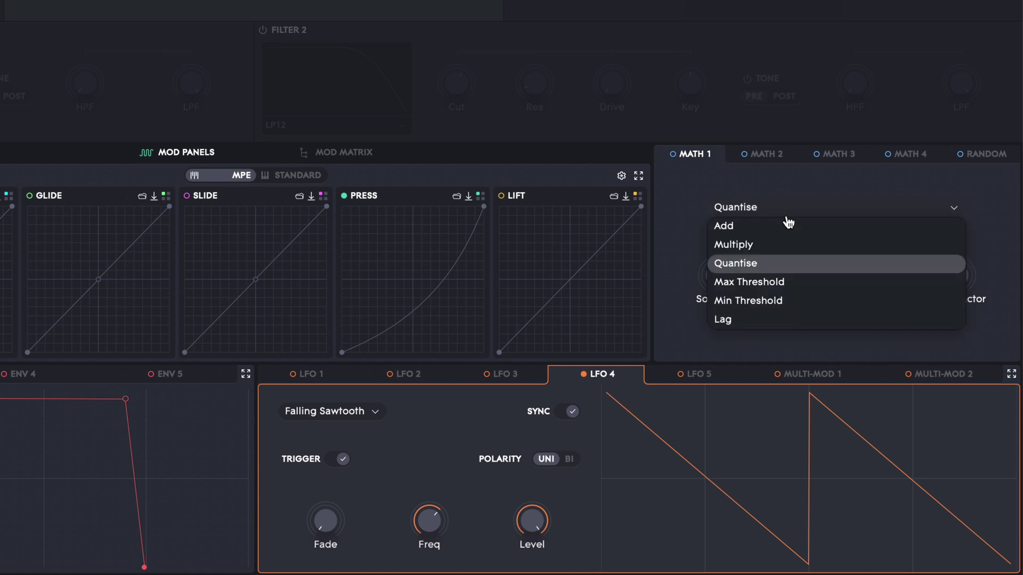
left_click(788, 227)
Step: Dial in LFO 4's modulation amount on Source 1 of Math 1 and assign LFO 5 to Source 2
mouse_move(965, 282)
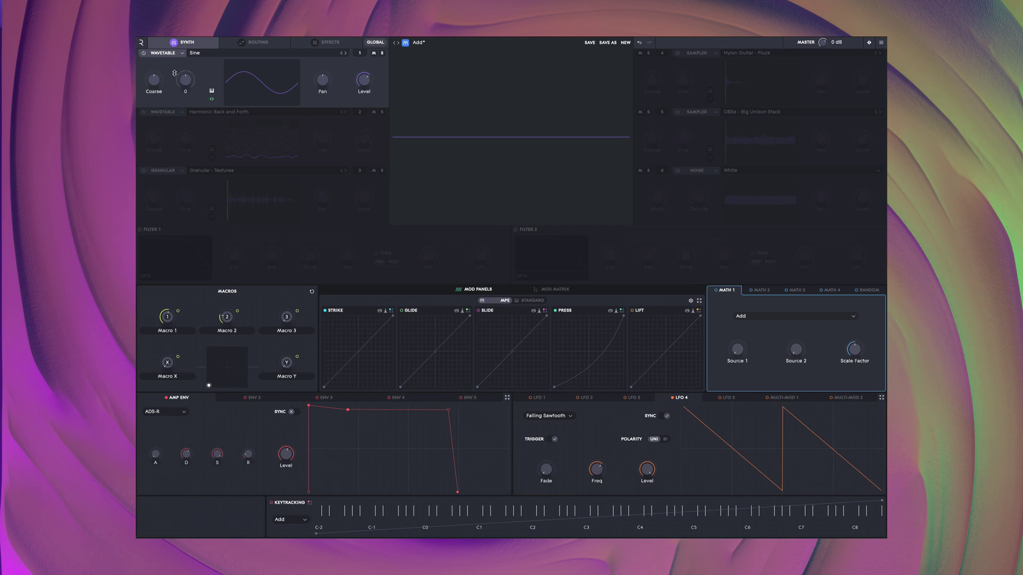
mouse_move(160, 77)
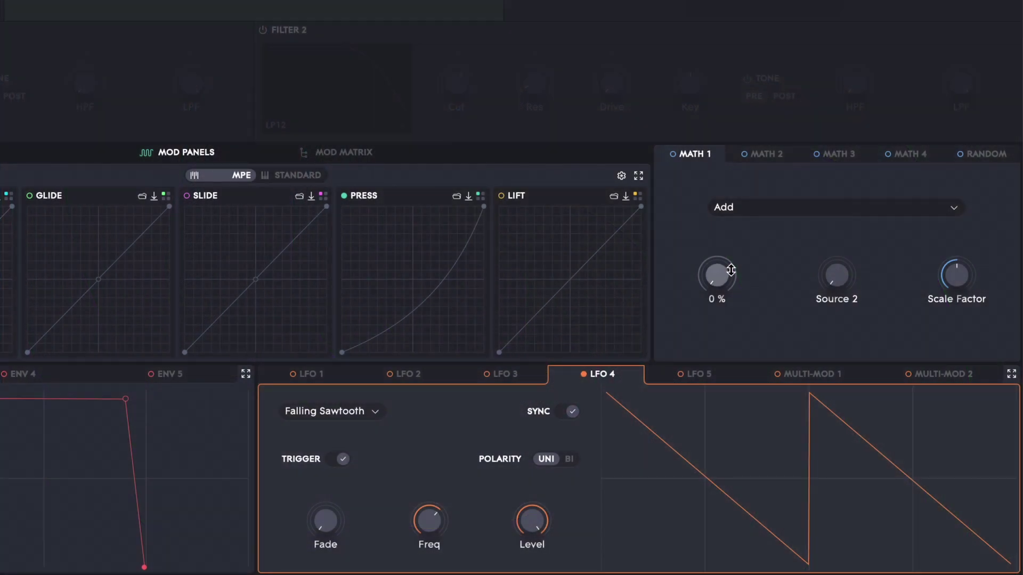
left_click_drag(731, 270, 733, 217)
left_click(704, 379)
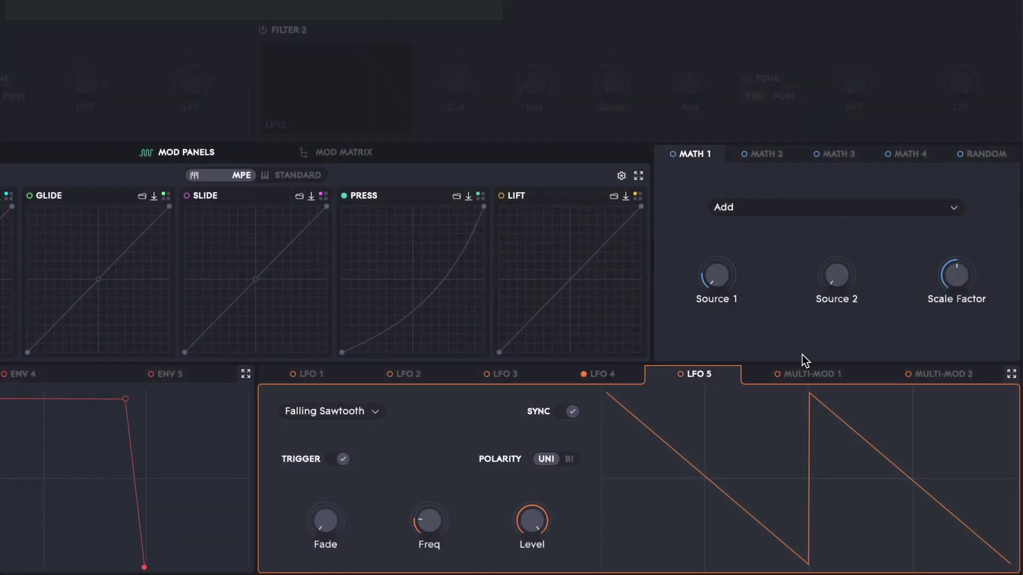
left_click_drag(856, 278, 857, 226)
Step: Modulate the Sine wavetable's Coarse pitch with Math 1, checking the LFO 4 and LFO 5 assignments before reselecting Math 1
left_click(695, 155)
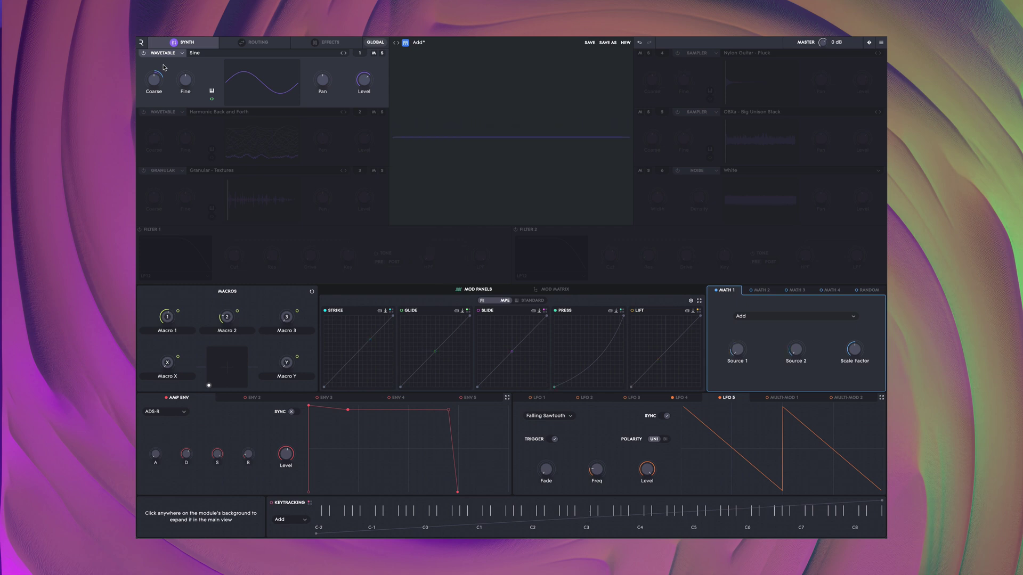
left_click(686, 400)
left_click(722, 399)
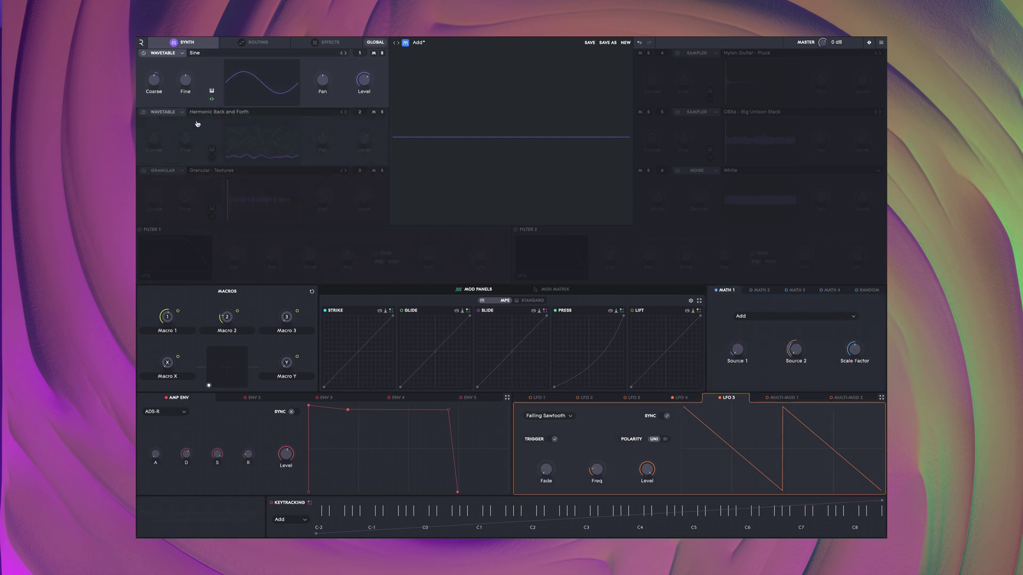
mouse_move(160, 91)
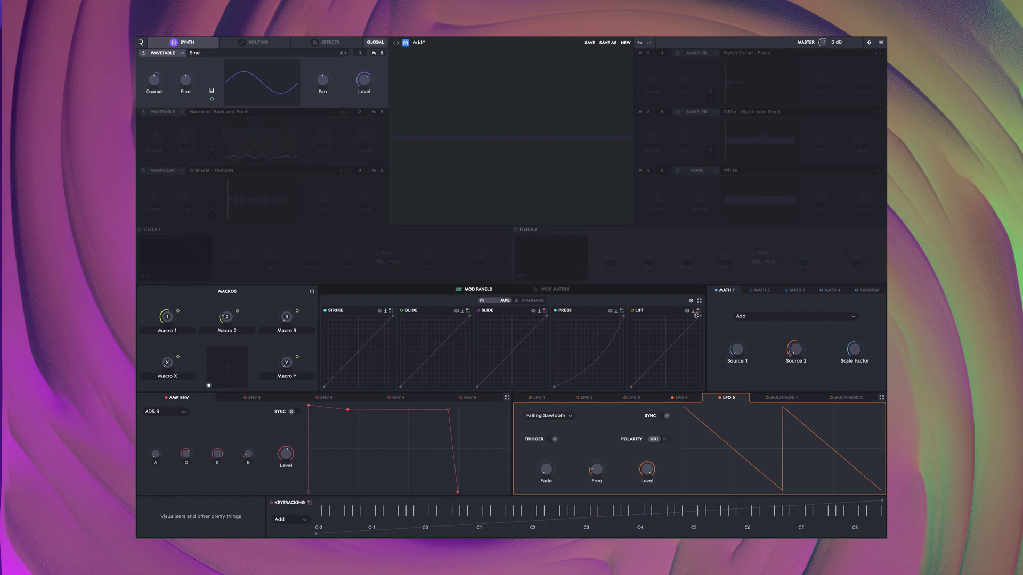
left_click(727, 292)
Step: Assign Macro 3 to modulate Math 1's Scale Factor, and sweep Macro 3 up and back down
mouse_move(855, 349)
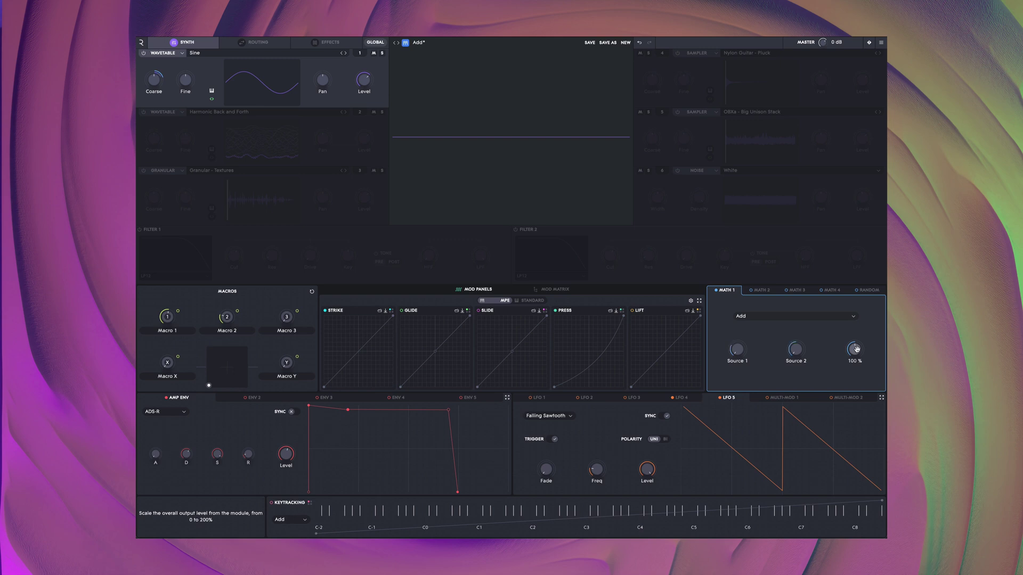
left_click(288, 331)
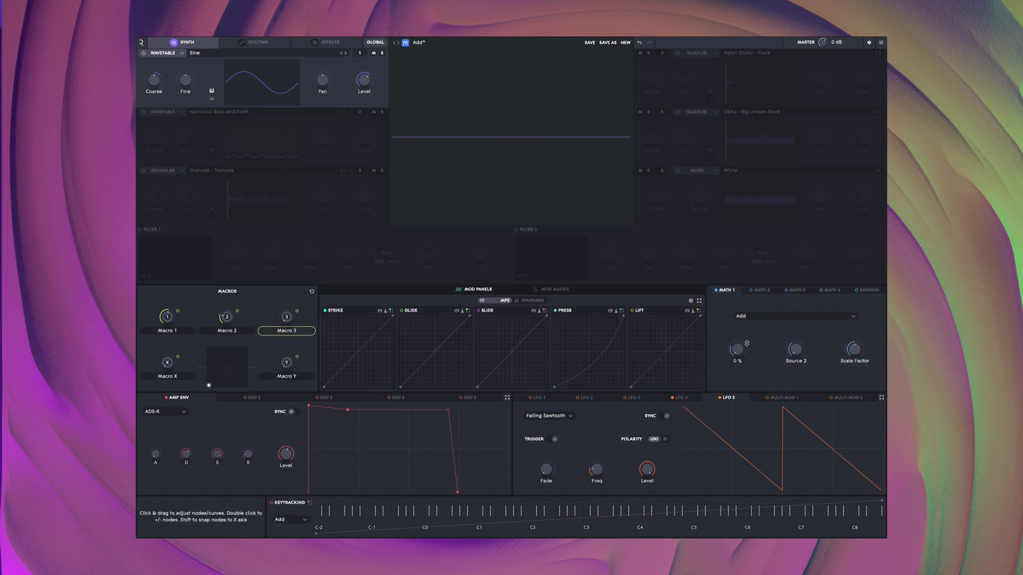
left_click_drag(862, 390, 855, 349)
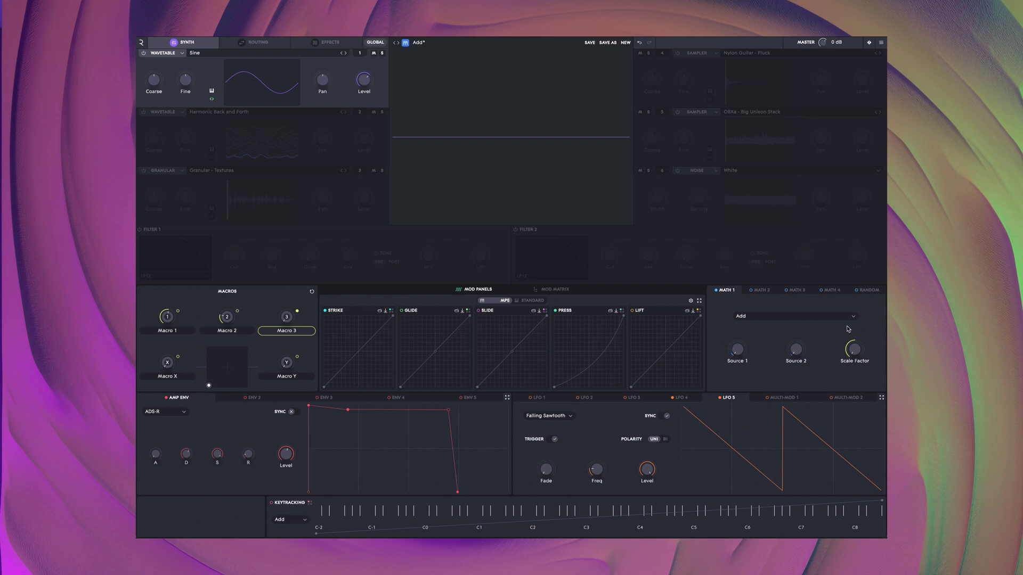
left_click_drag(286, 318, 291, 266)
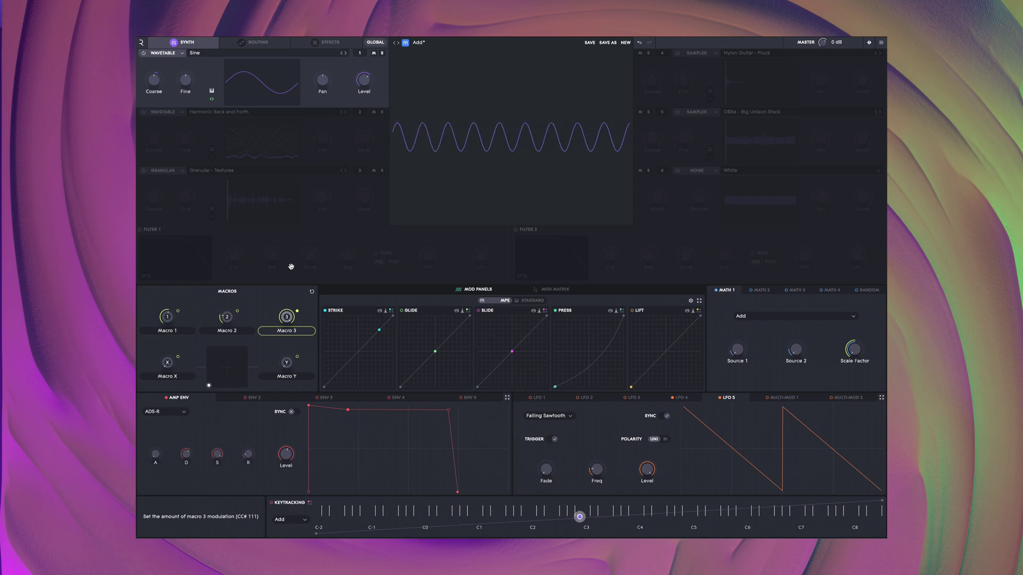
left_click_drag(291, 266, 293, 314)
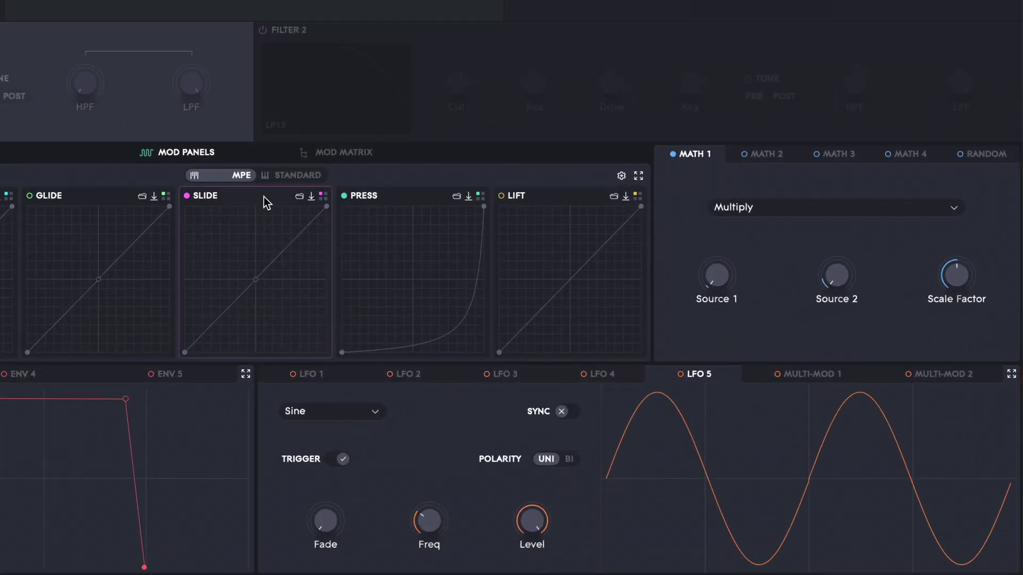
Step: Highlight the Slide and Press sources to examine what they modulate in the Math 1 Multiply setup
left_click(515, 310)
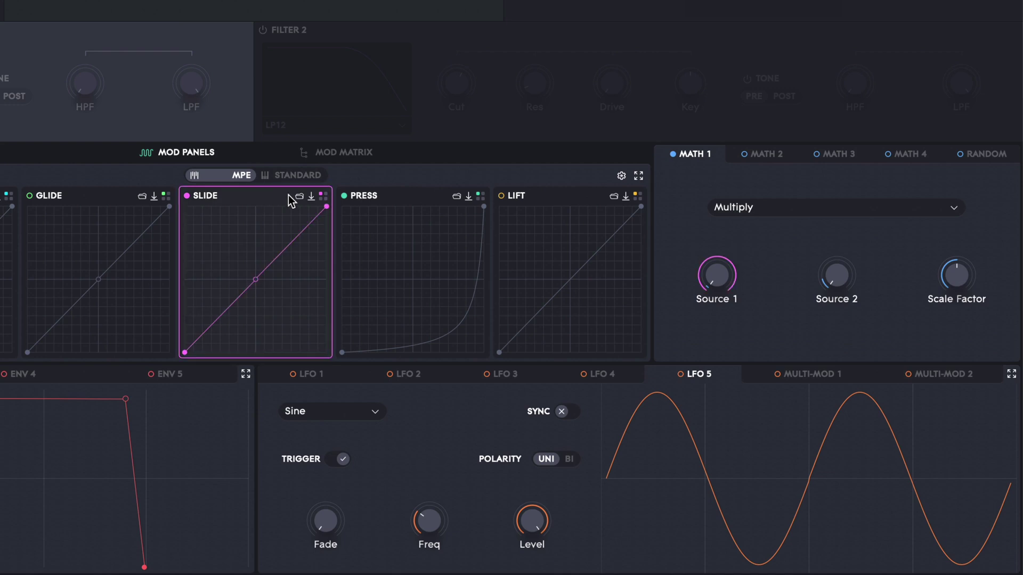
left_click(396, 201)
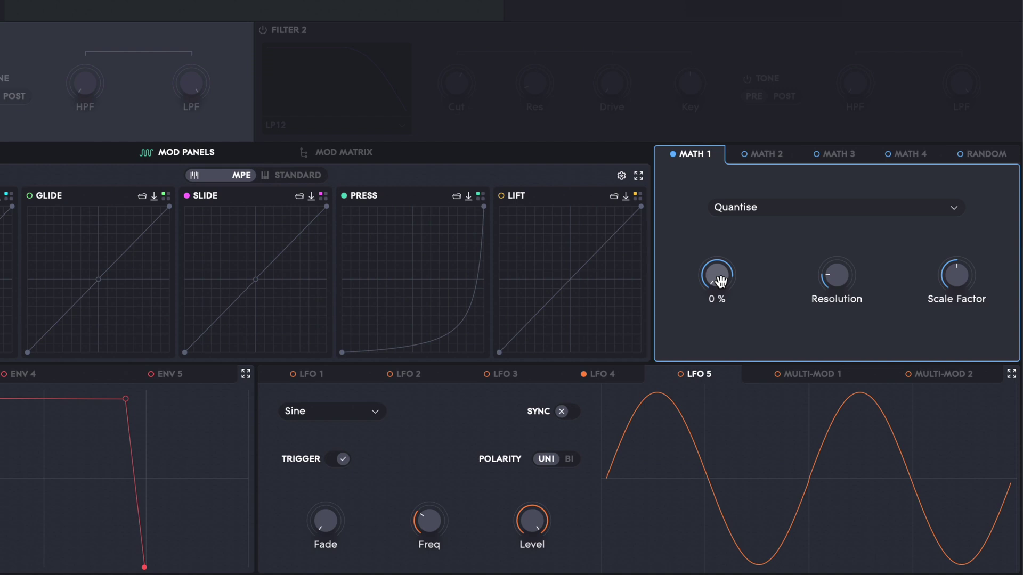
Step: Highlight LFO 4 as the source feeding Math 1's Quantise, adjust the Resolution and raise LFO 4's Freq
mouse_move(839, 276)
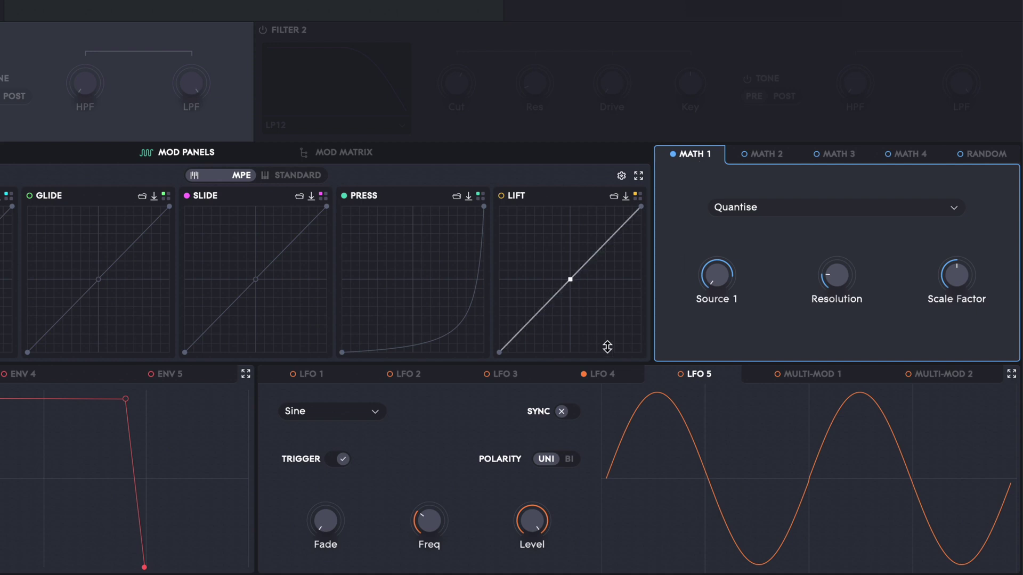
left_click(599, 376)
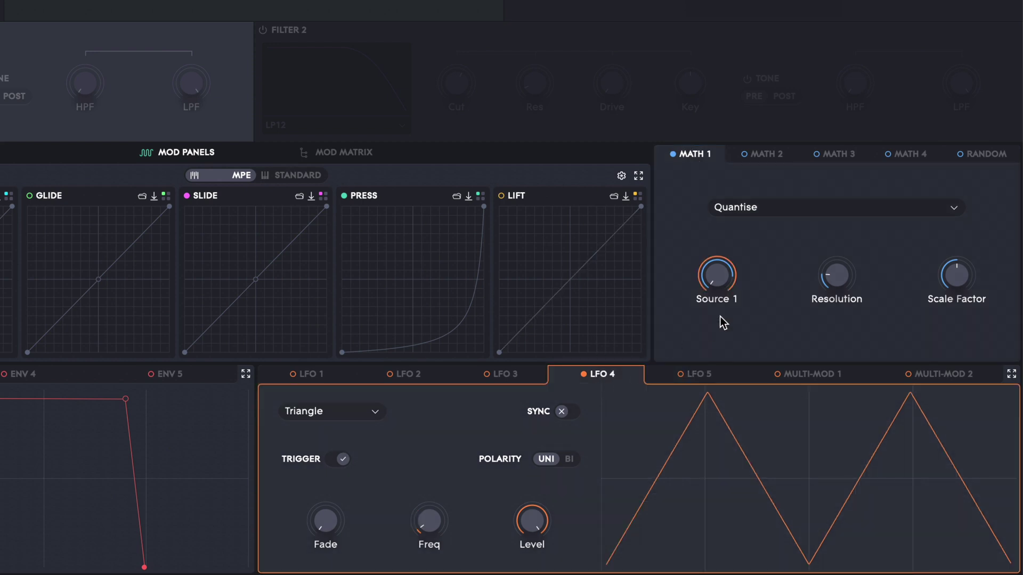
mouse_move(723, 272)
left_click_drag(839, 275, 846, 303)
left_click_drag(429, 520, 429, 503)
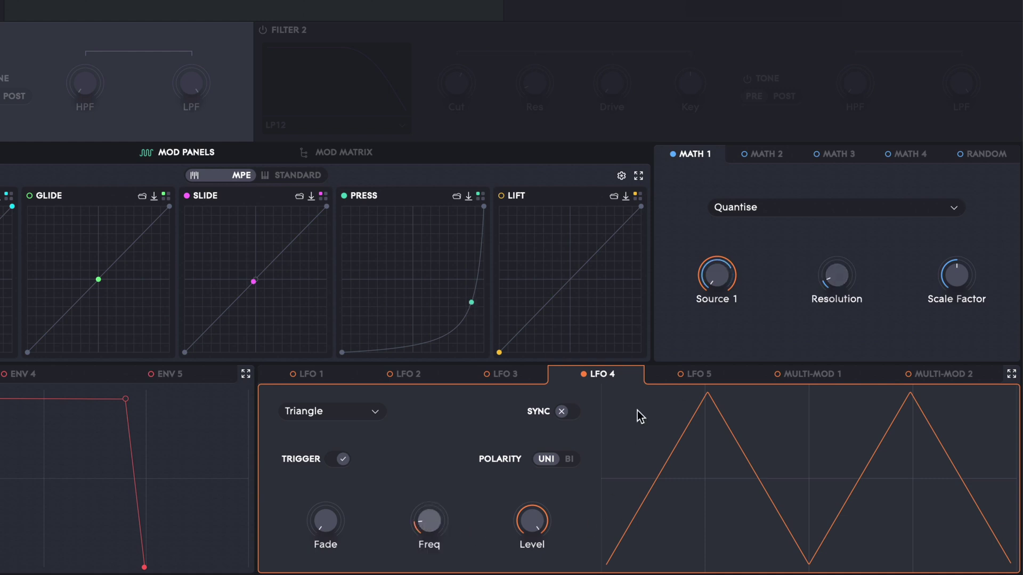
left_click_drag(832, 279, 838, 275)
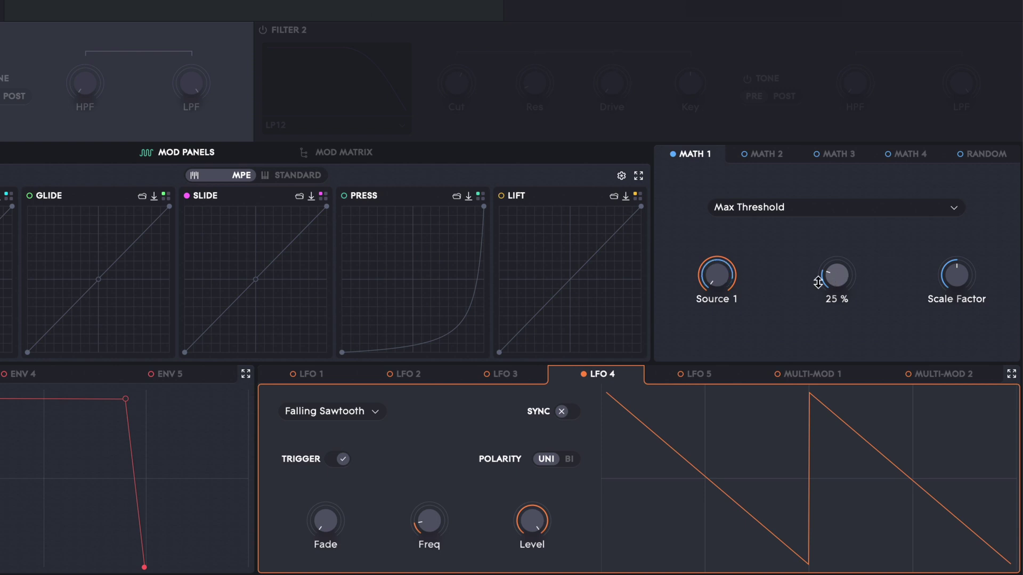
Step: Sweep Math 1's Max Threshold amount up and back down while LFO 4 feeds Source 1
mouse_move(718, 276)
mouse_move(848, 277)
left_click_drag(841, 276, 838, 205)
mouse_move(832, 276)
left_click_drag(838, 275, 842, 346)
Step: Switch Math 1 to Min Threshold and adjust the threshold amount to 25 %
left_click(834, 207)
left_click(829, 305)
mouse_move(836, 280)
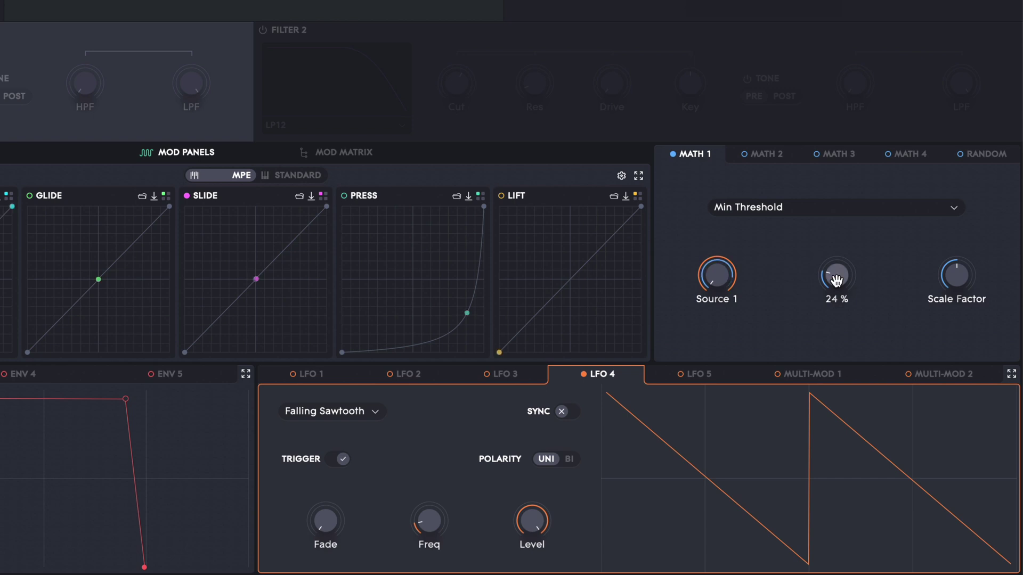
left_click_drag(837, 276, 847, 333)
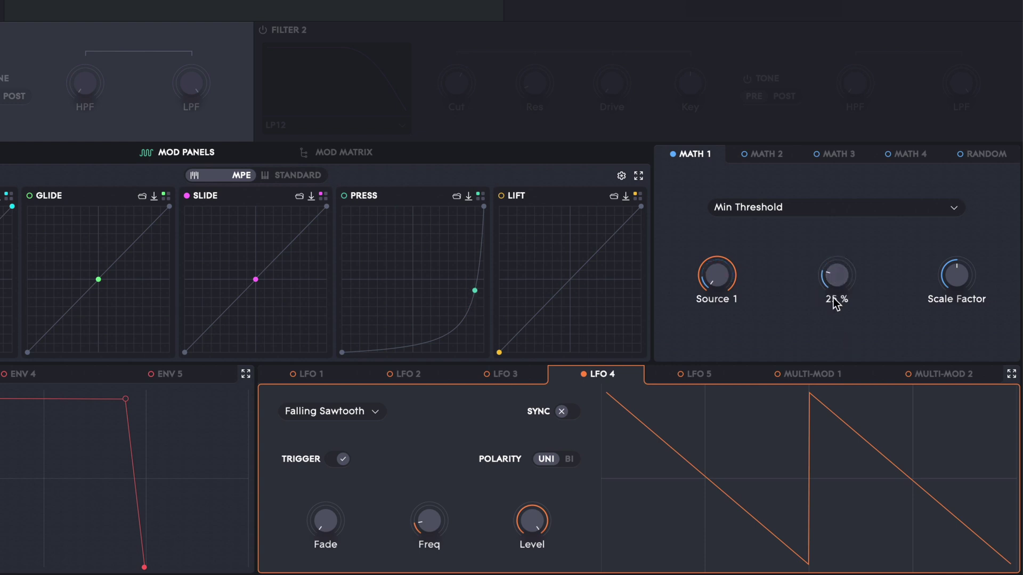
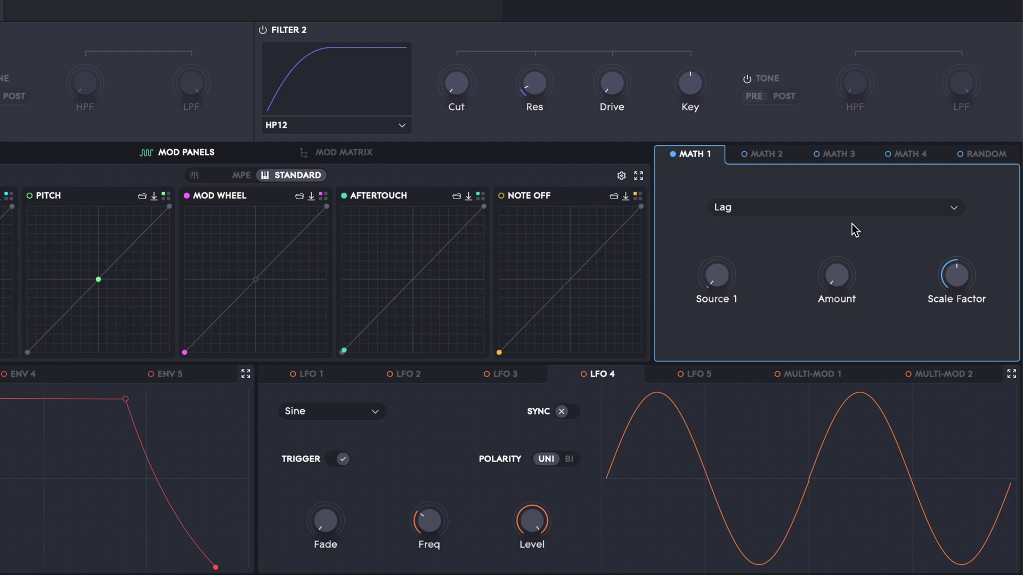
Step: Raise Math 1's Lag Amount to 50 % and select Aftertouch as the modulation source for Source 1
mouse_move(839, 277)
left_click_drag(839, 277, 848, 229)
left_click(408, 202)
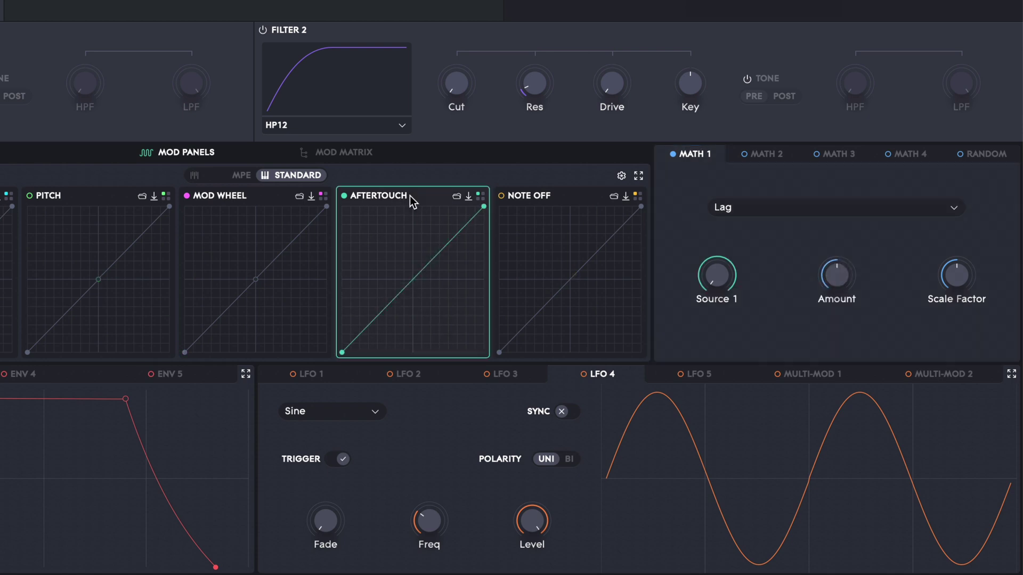
mouse_move(714, 278)
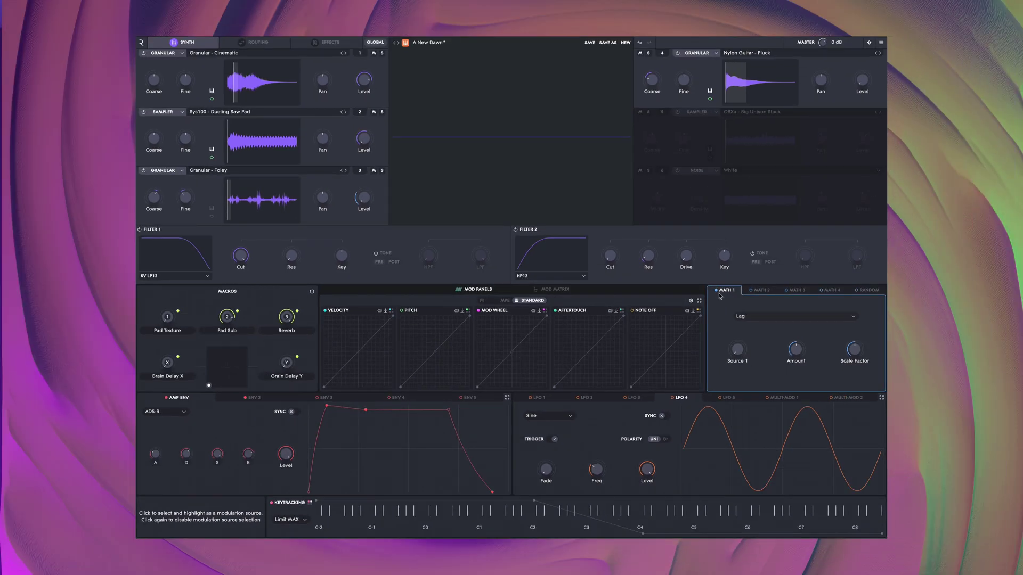
Step: Check the Granular - Foley Level control driven by Math 1 and raise Math 1's Lag Amount to 70 %
mouse_move(359, 193)
left_click_drag(358, 193, 360, 197)
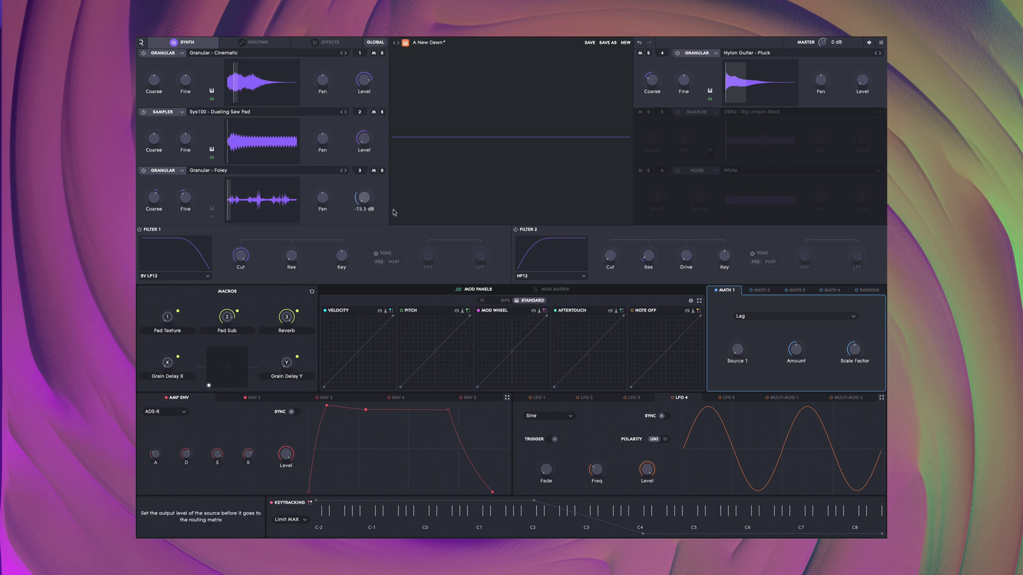
mouse_move(797, 351)
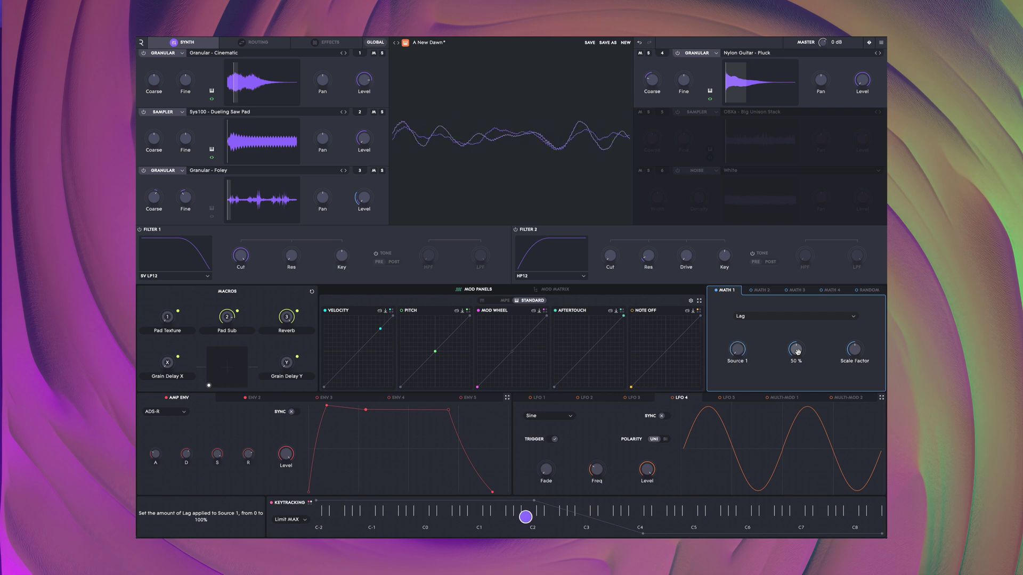
left_click_drag(797, 351, 799, 343)
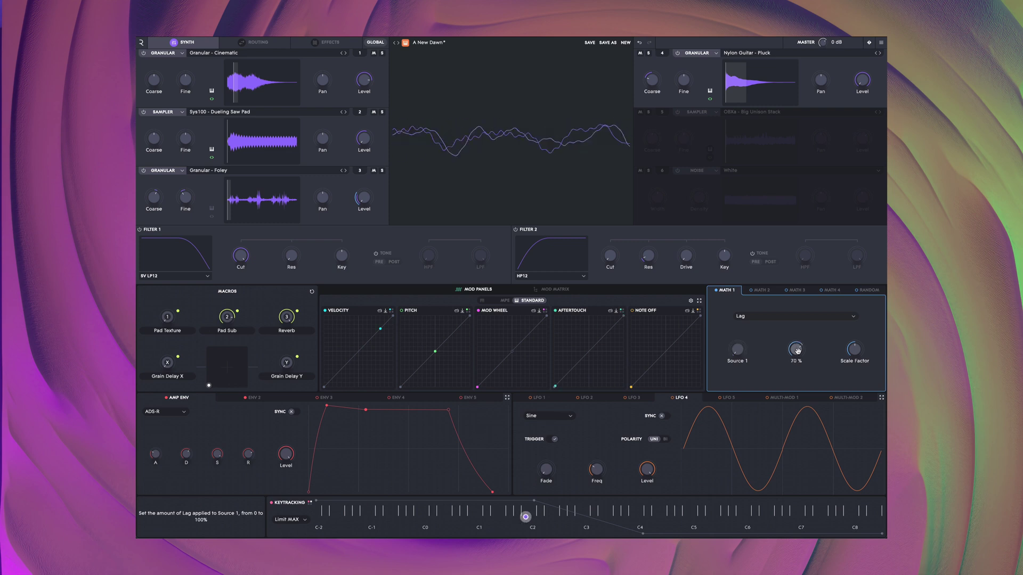